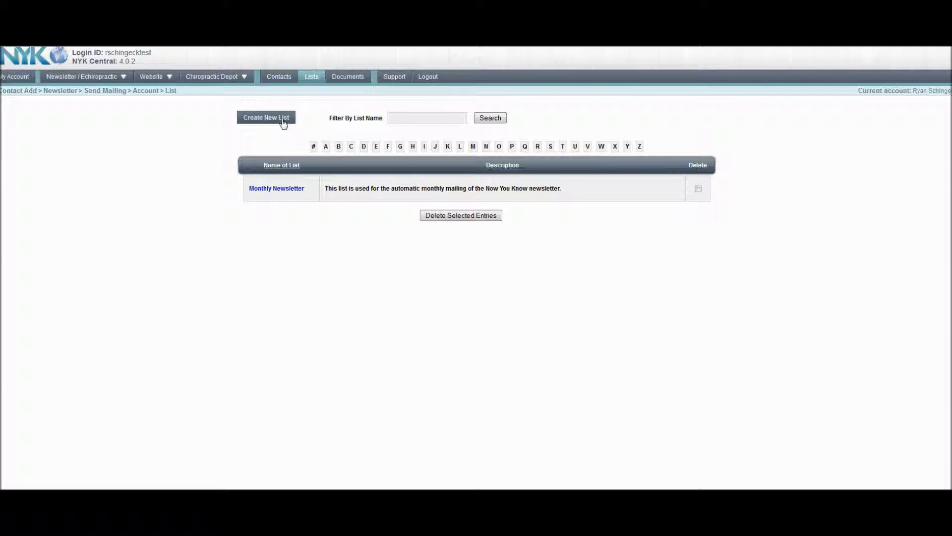
- Create a new contact list named TestList with the description "A test list" and automatic online subscription allowed
click(271, 118)
click(338, 143)
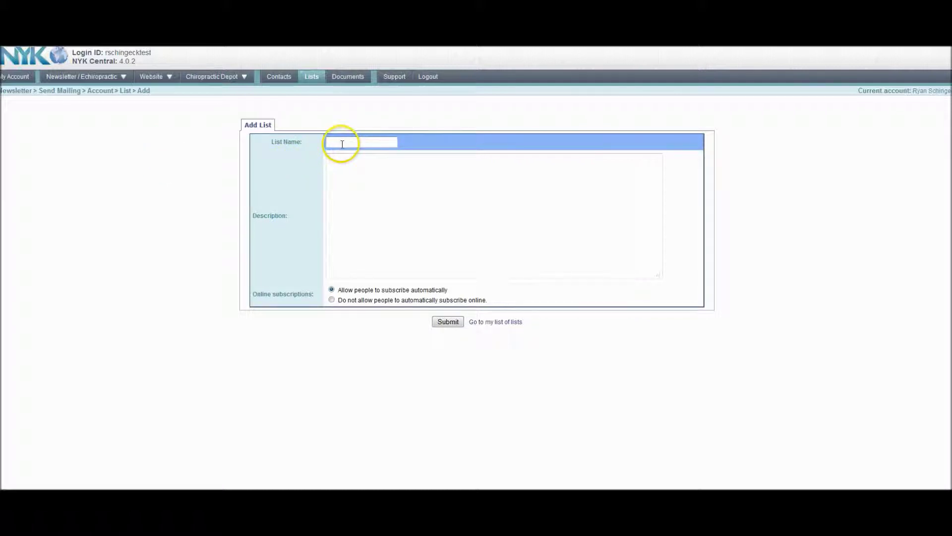
click(343, 143)
click(354, 190)
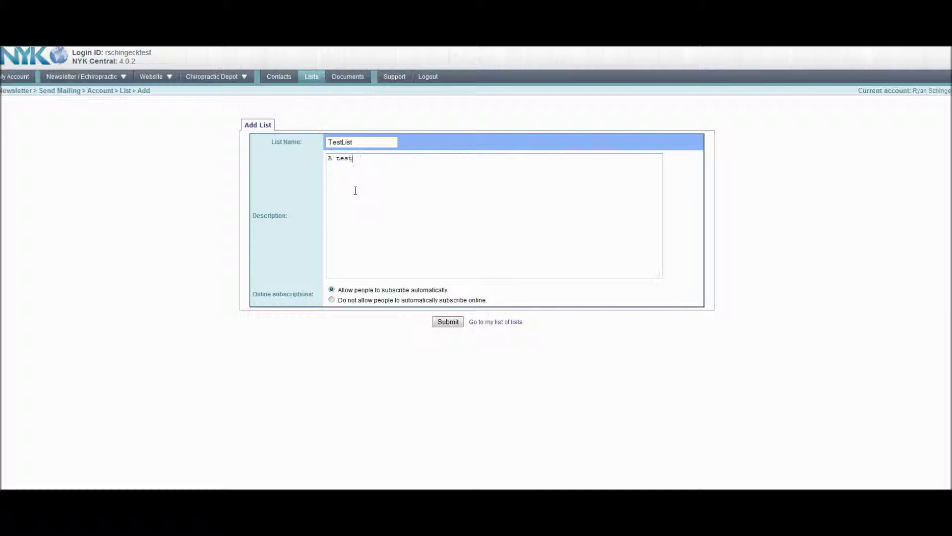
click(450, 324)
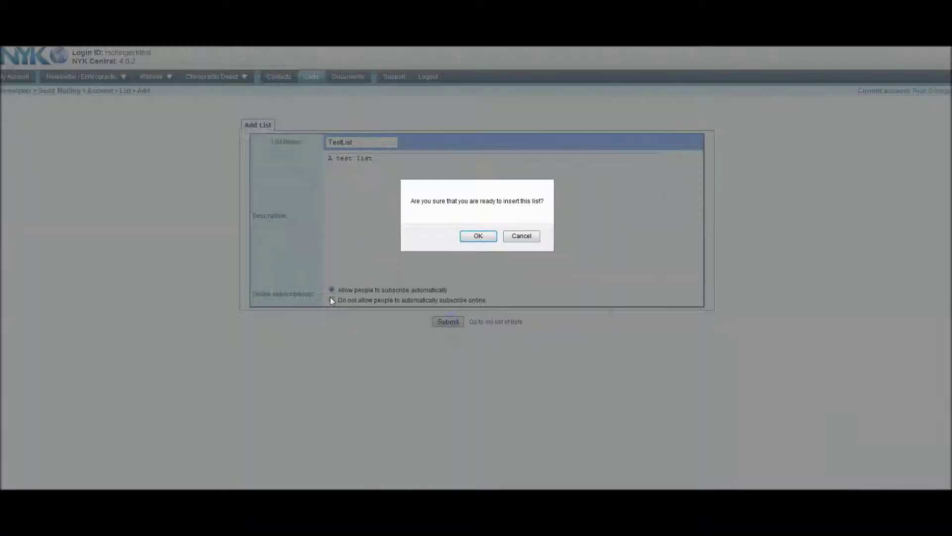
click(478, 234)
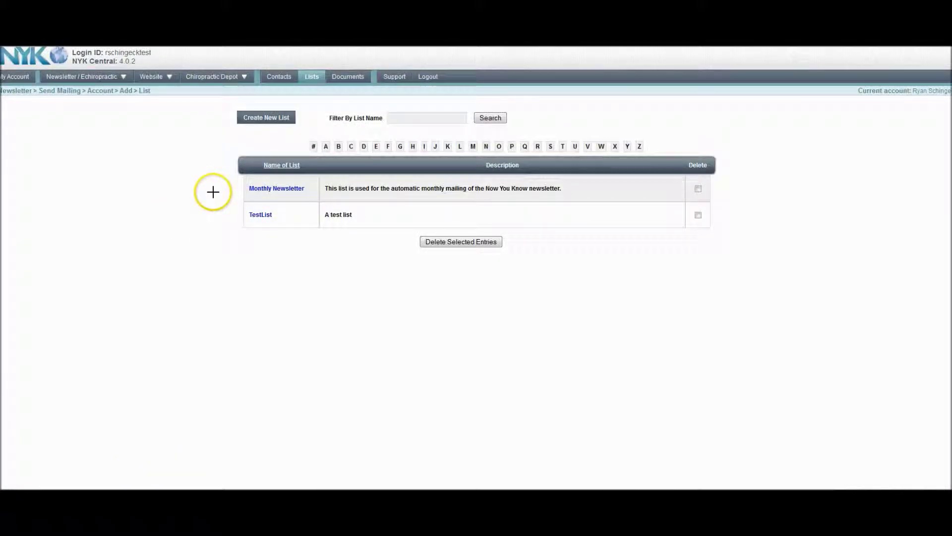
mouse_move(245, 202)
mouse_down()
mouse_move(319, 223)
mouse_move(673, 225)
mouse_up()
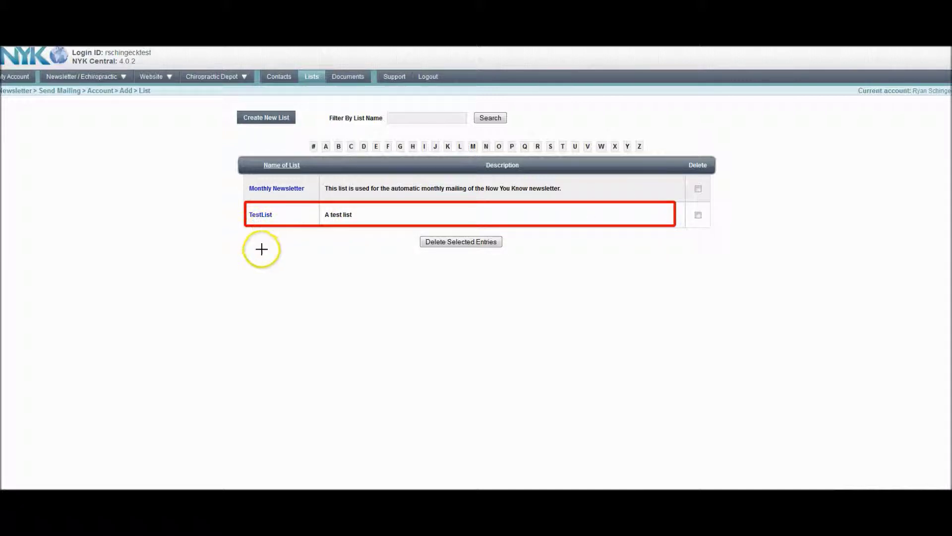
key(Escape)
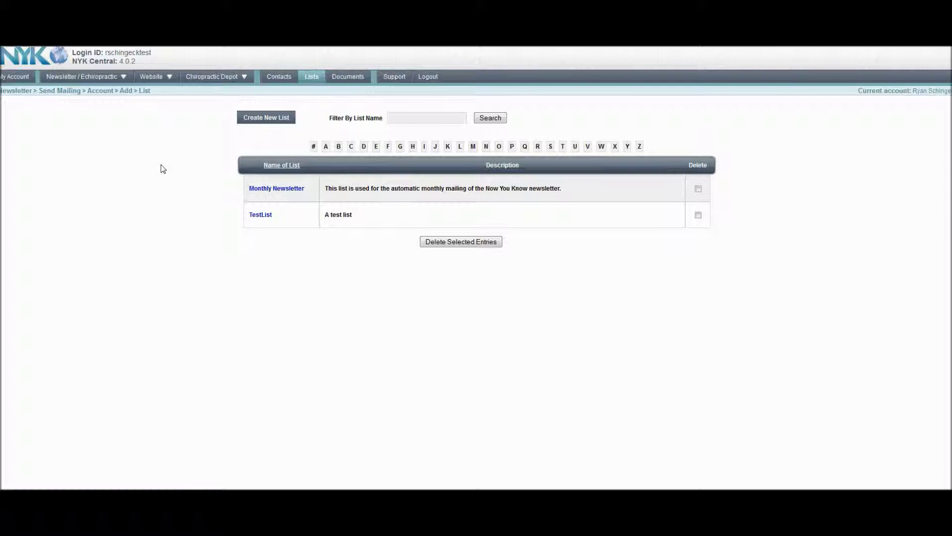
- Open the form for adding a new contact member and examine its list membership options, including TestList
click(280, 82)
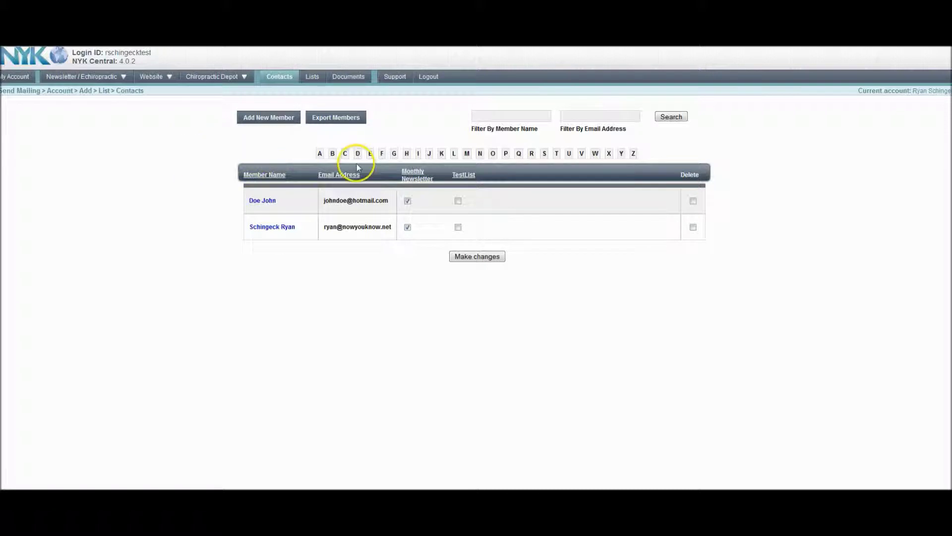
click(278, 119)
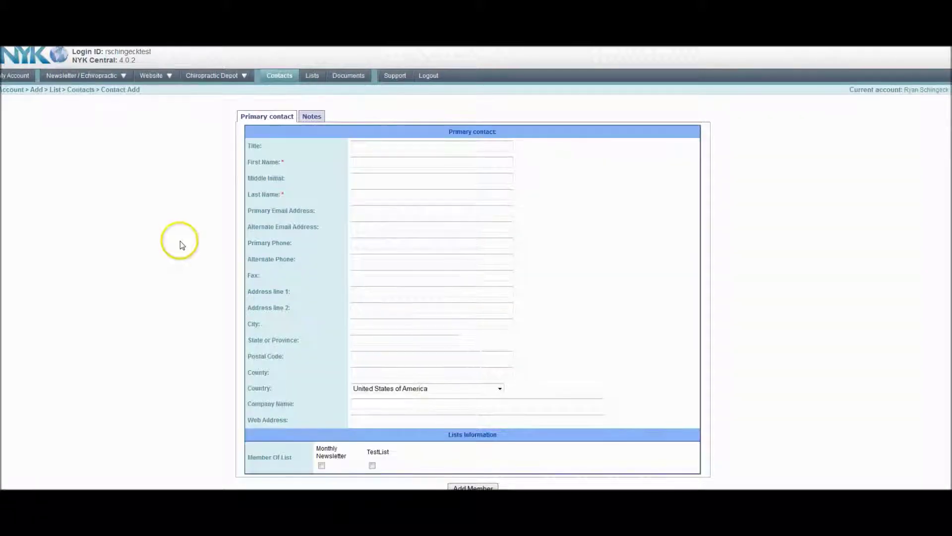
scroll(178, 240, down, 1)
drag(360, 423, 405, 451)
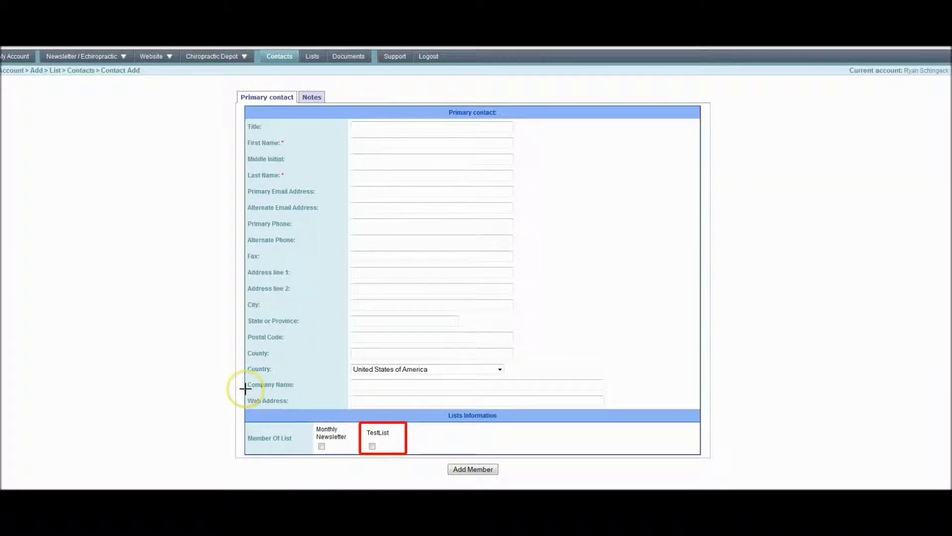
key(Escape)
click(185, 320)
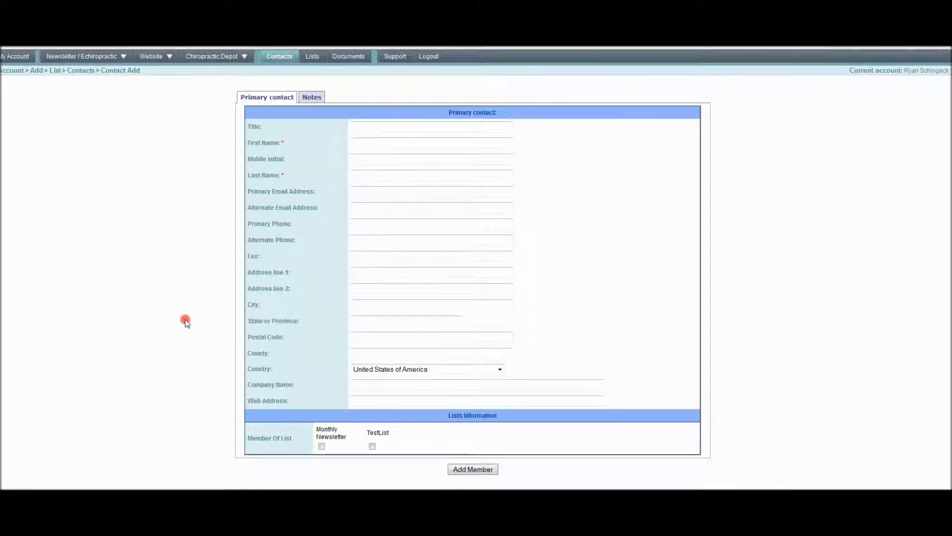
scroll(161, 210, up, 1)
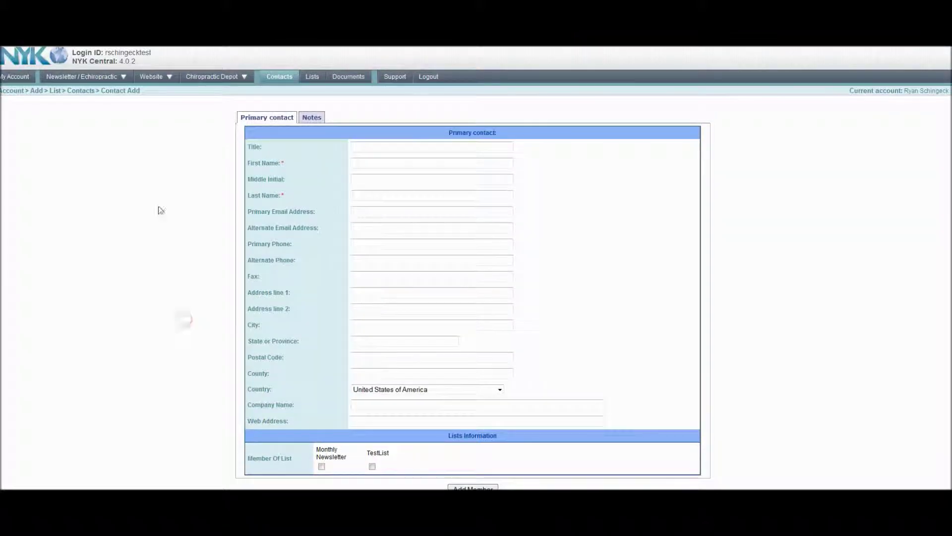
- Start a mailing and browse the templates under Patient Health Issues, Wellness and Health Issues, and Holidays, Birthdays and Events
click(110, 79)
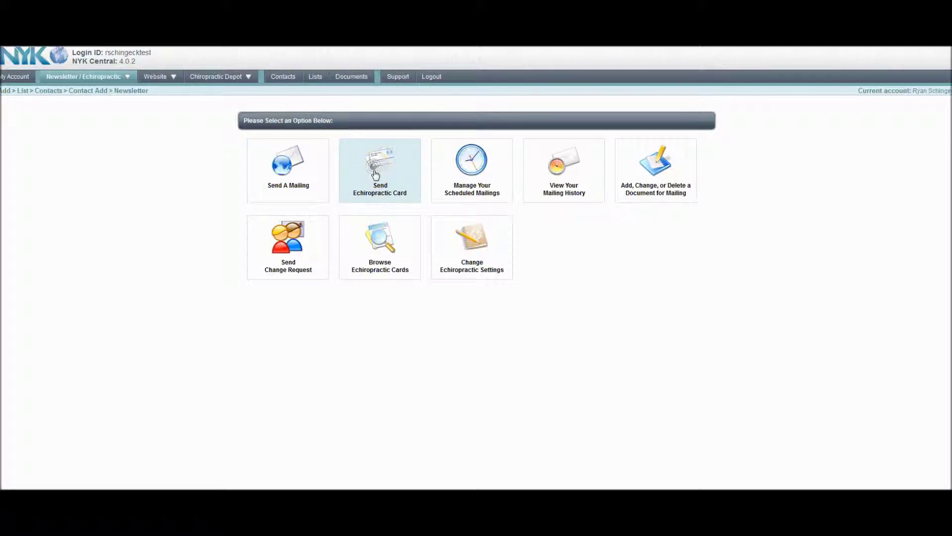
click(310, 174)
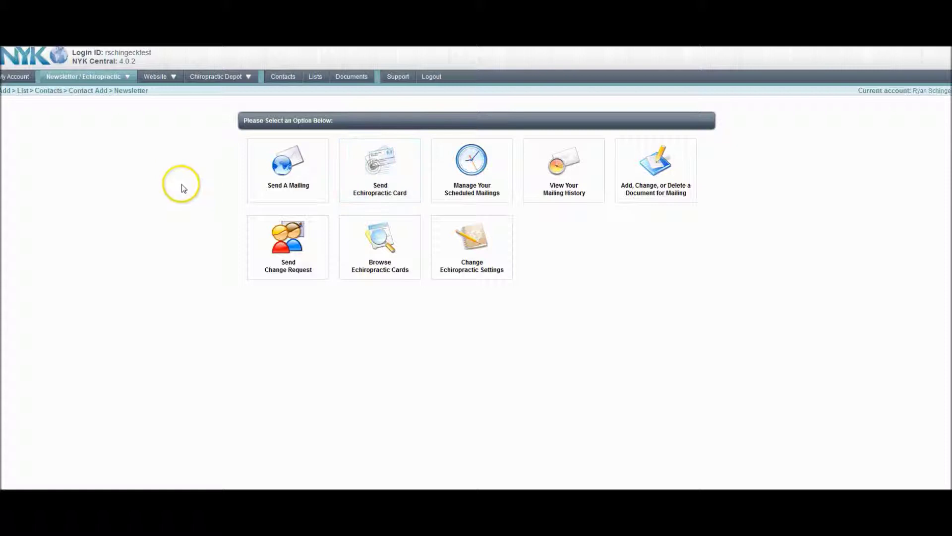
scroll(342, 255, down, 3)
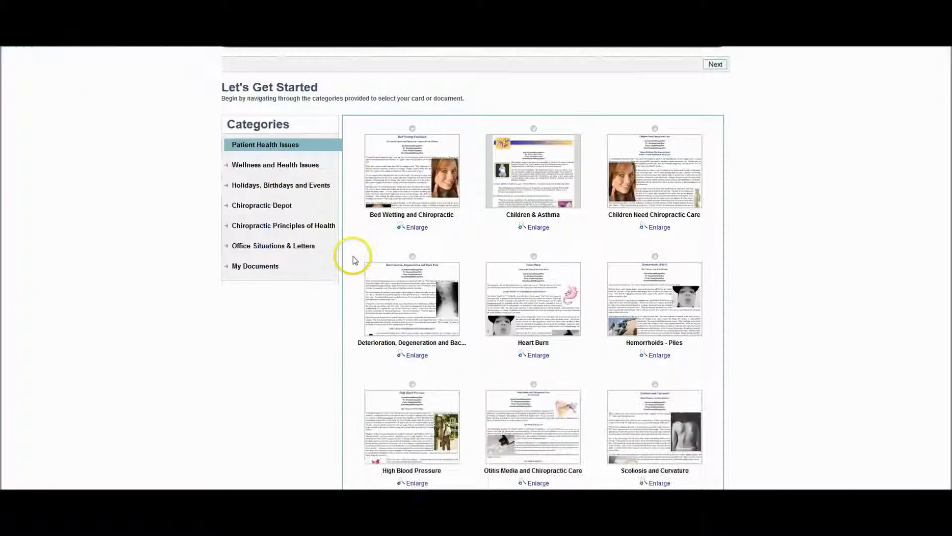
scroll(280, 296, down, 5)
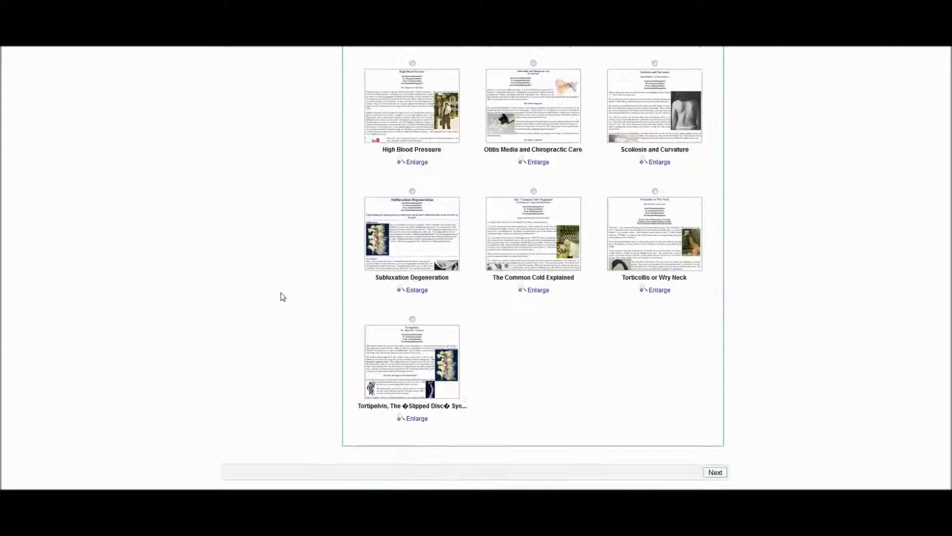
scroll(280, 296, up, 8)
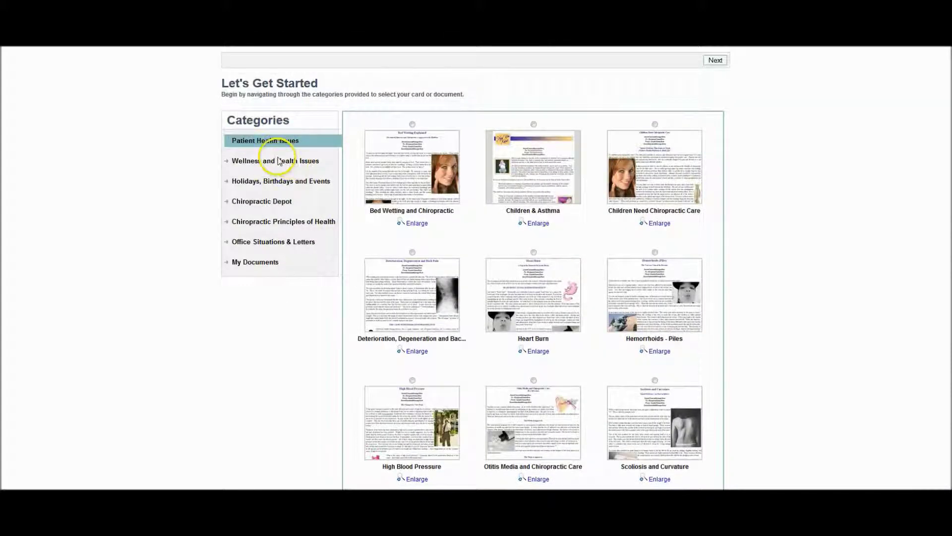
click(278, 164)
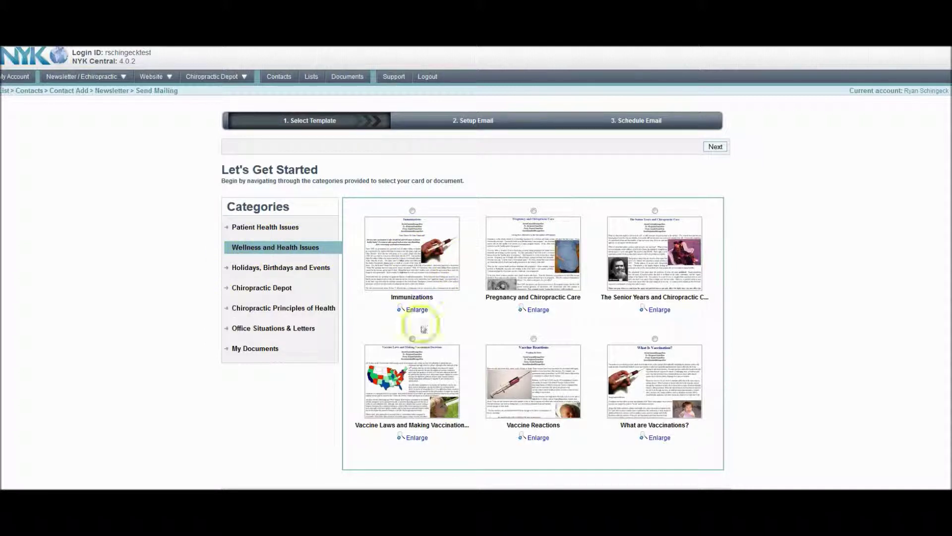
click(283, 269)
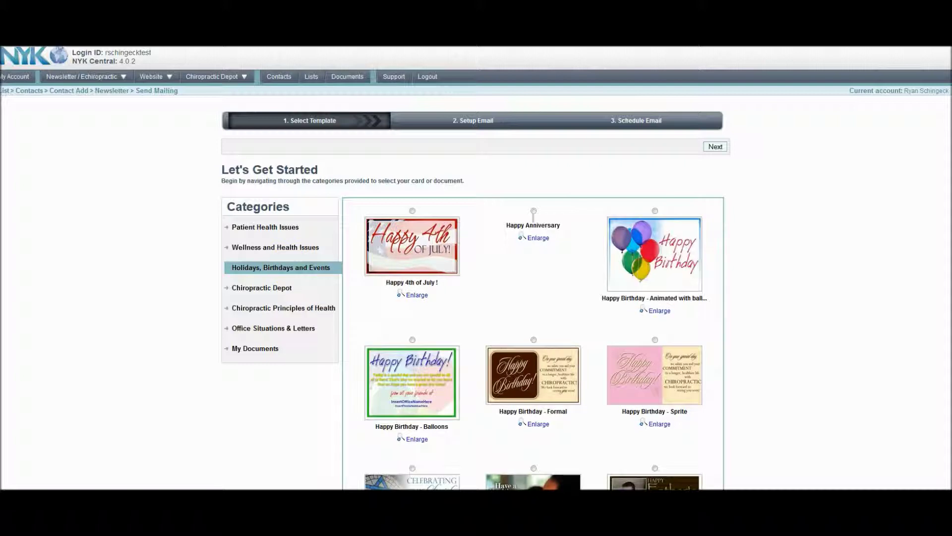
- Start a mailing again and look through the available templates in the My Documents category
click(82, 78)
click(299, 181)
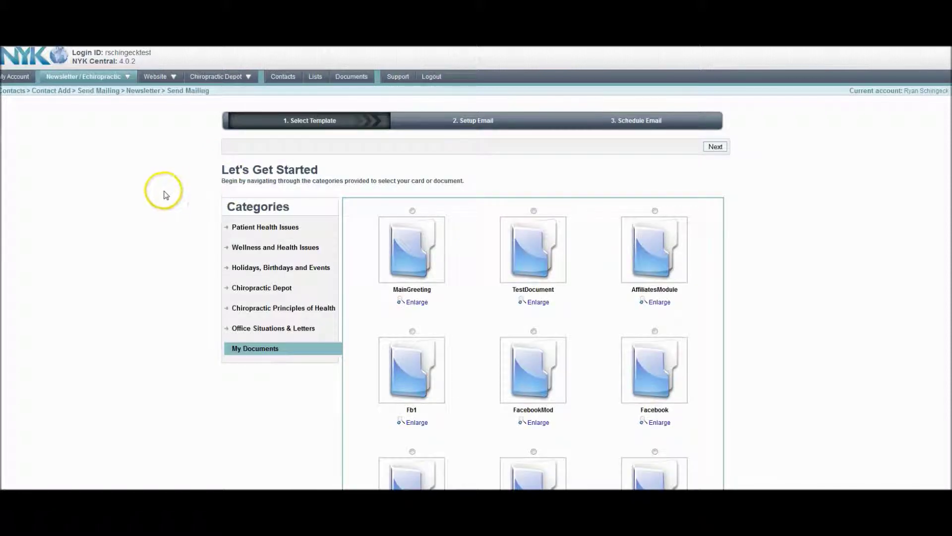
middle_click(164, 192)
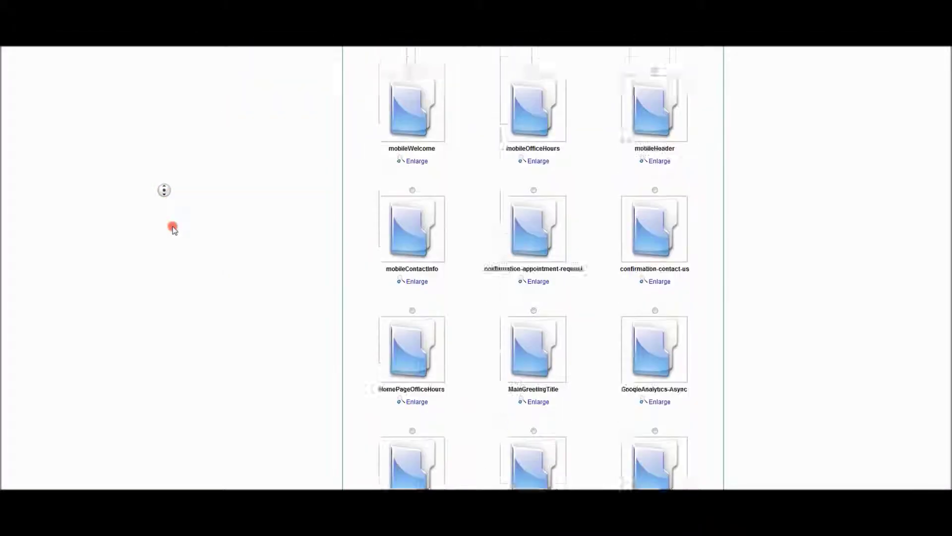
click(208, 298)
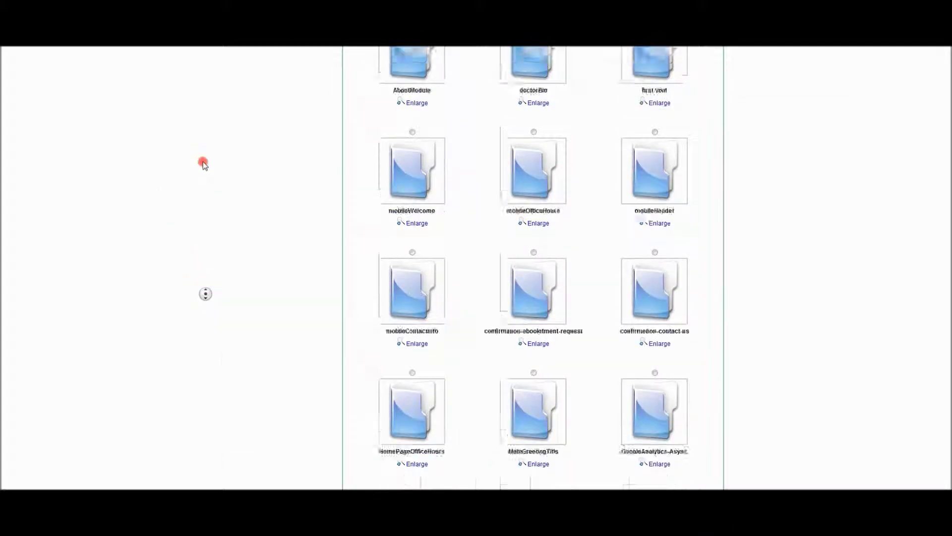
- Try selecting MainGreeting, TestDocument and AffiliatesModule in turn, and look through the remaining documents
click(440, 209)
click(411, 210)
click(534, 210)
click(654, 211)
scroll(777, 253, down, 2)
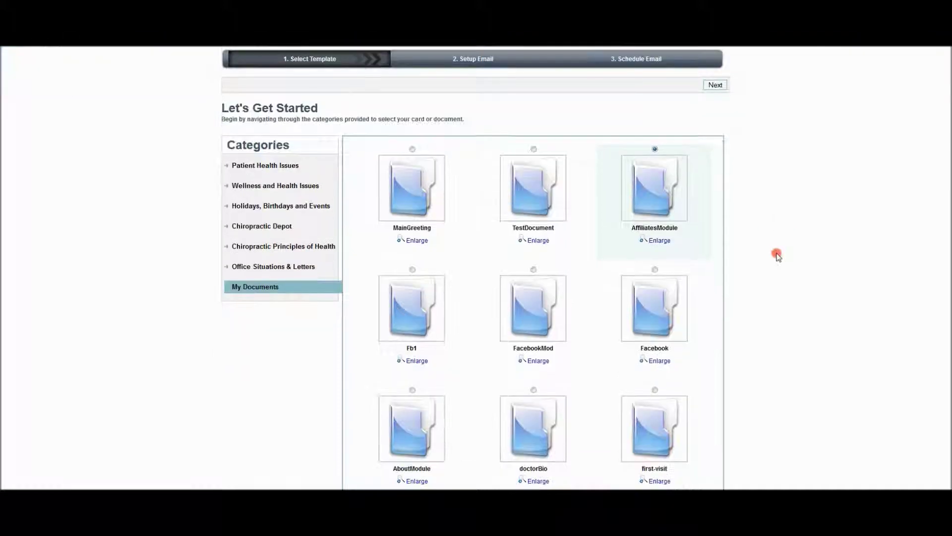
middle_click(778, 199)
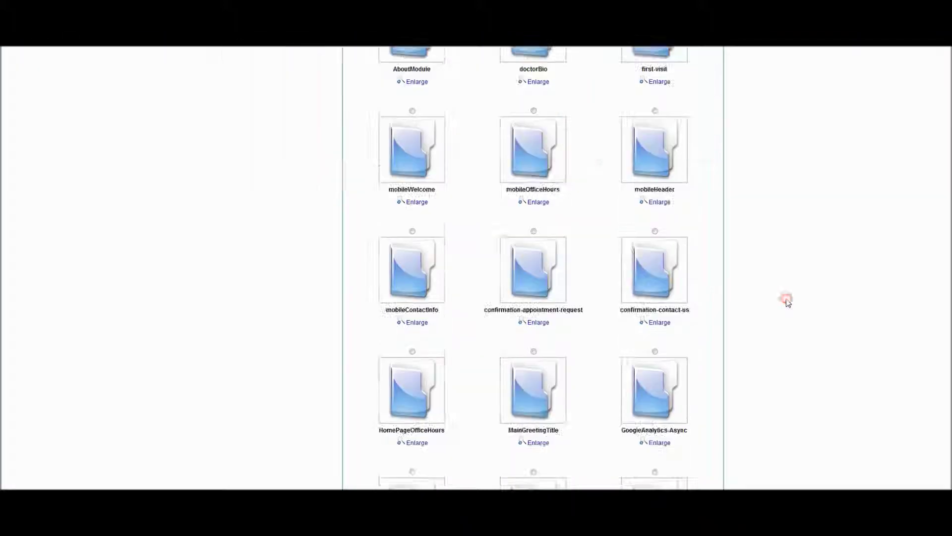
middle_click(776, 238)
middle_click(792, 356)
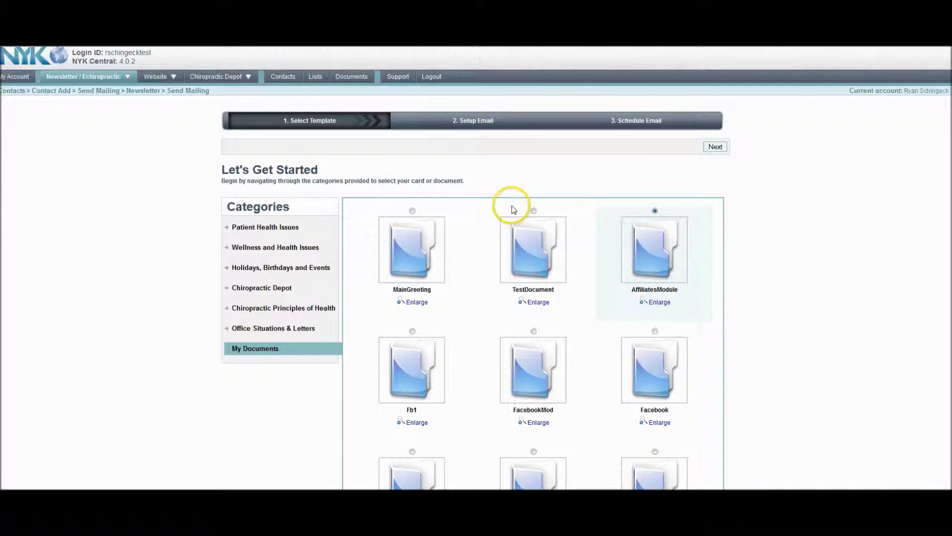
- Choose TestDocument as the template for the mailing and continue to the email setup
middle_click(491, 192)
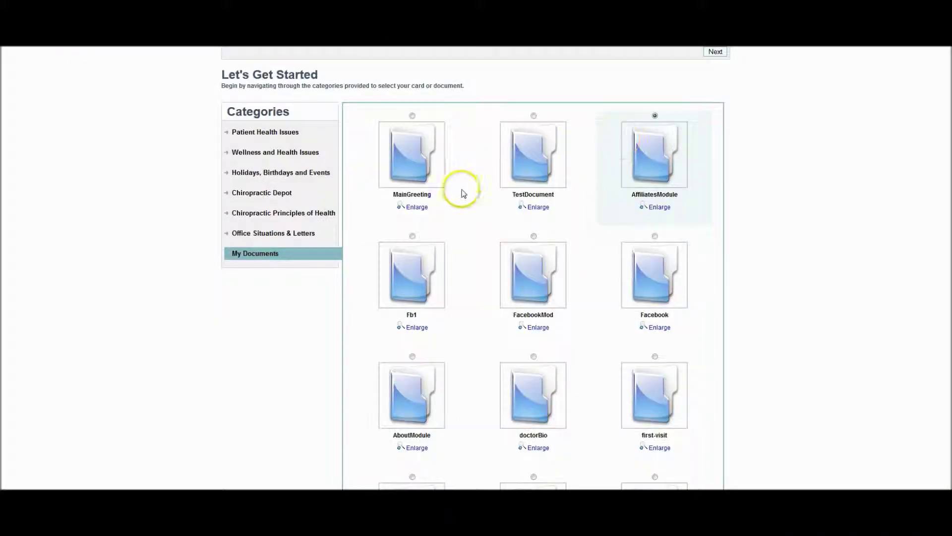
click(534, 116)
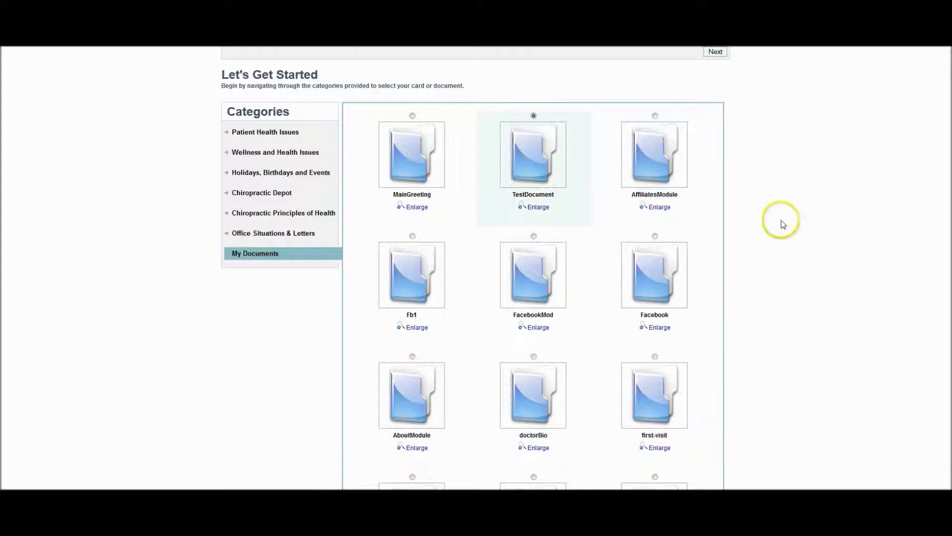
scroll(782, 224, up, 2)
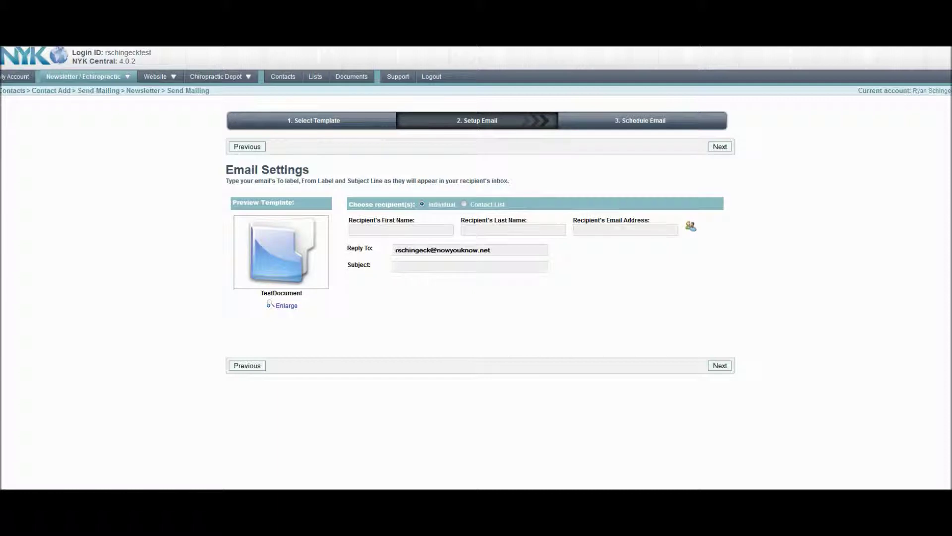
- Address the mailing to a contact list instead of an individual and choose TestList as recipient list
click(464, 205)
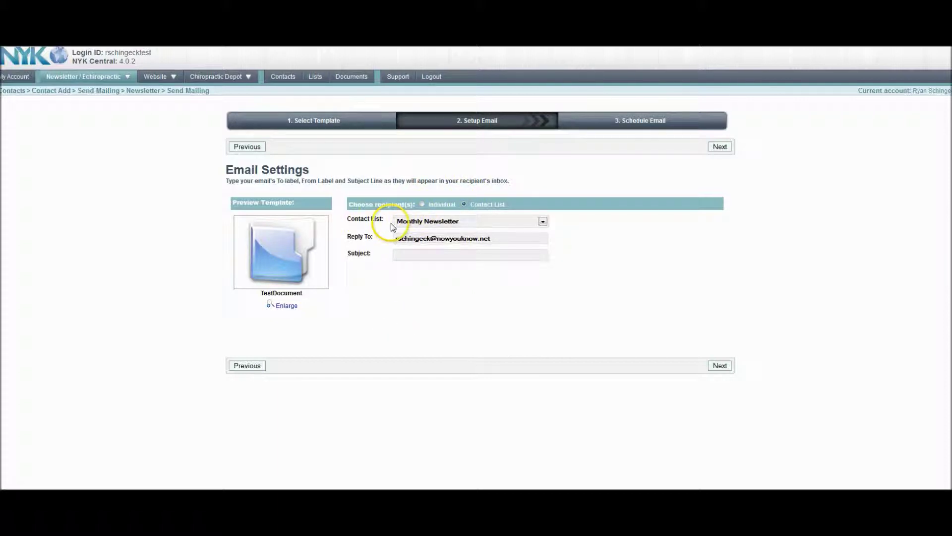
click(470, 223)
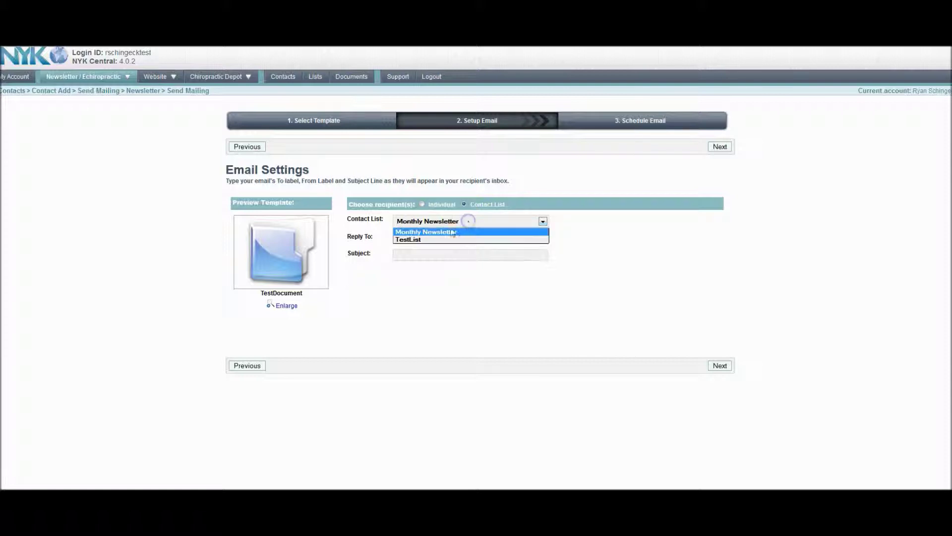
click(424, 240)
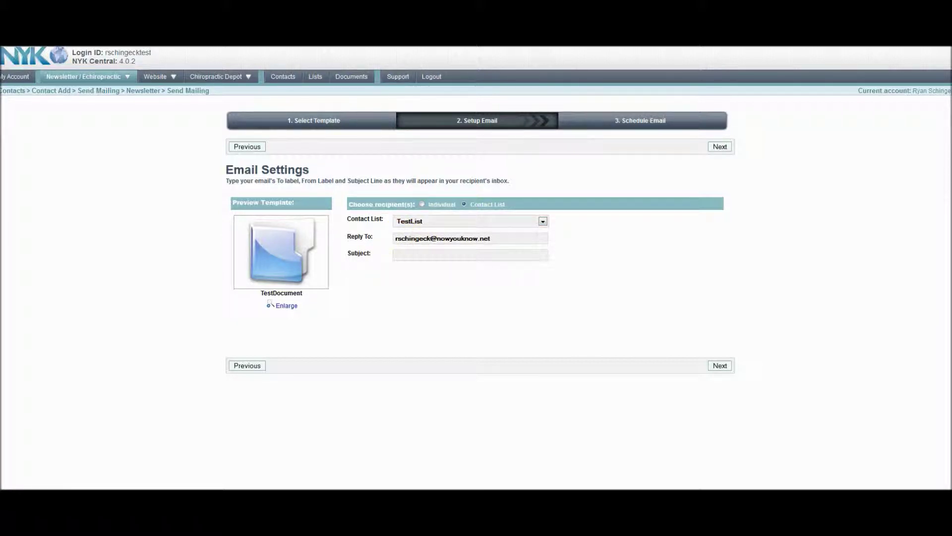
drag(532, 239, 489, 240)
click(398, 239)
click(496, 240)
click(396, 238)
click(492, 239)
- Enter "A test mailing" as the email subject and continue to the scheduling stage
click(438, 254)
click(437, 255)
text(A test mailing)
click(717, 365)
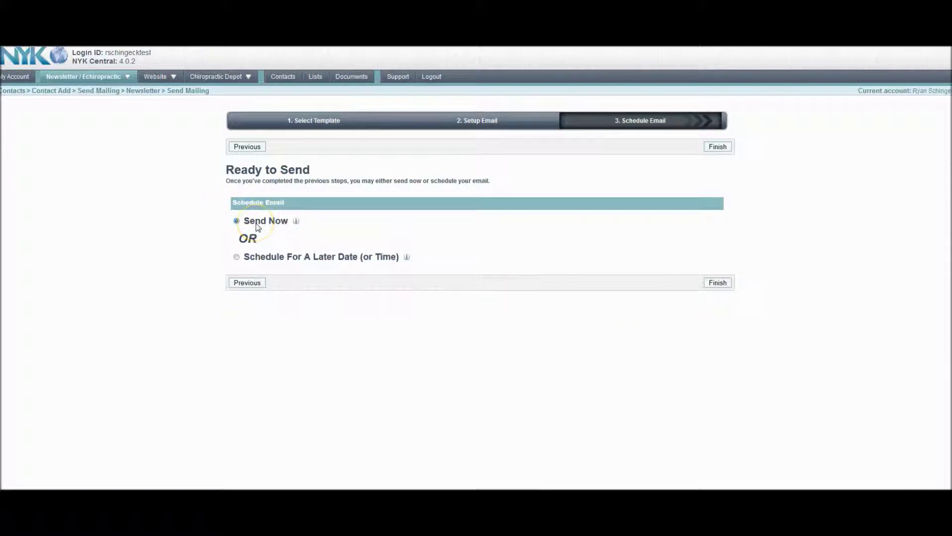
- Schedule the email for a later date as a one-time mailing on October 16, 2013
click(237, 257)
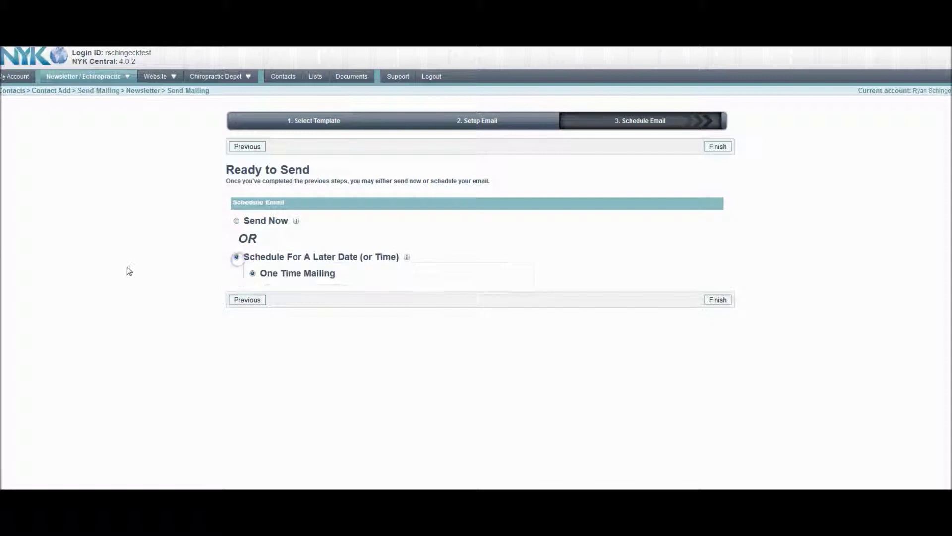
click(347, 291)
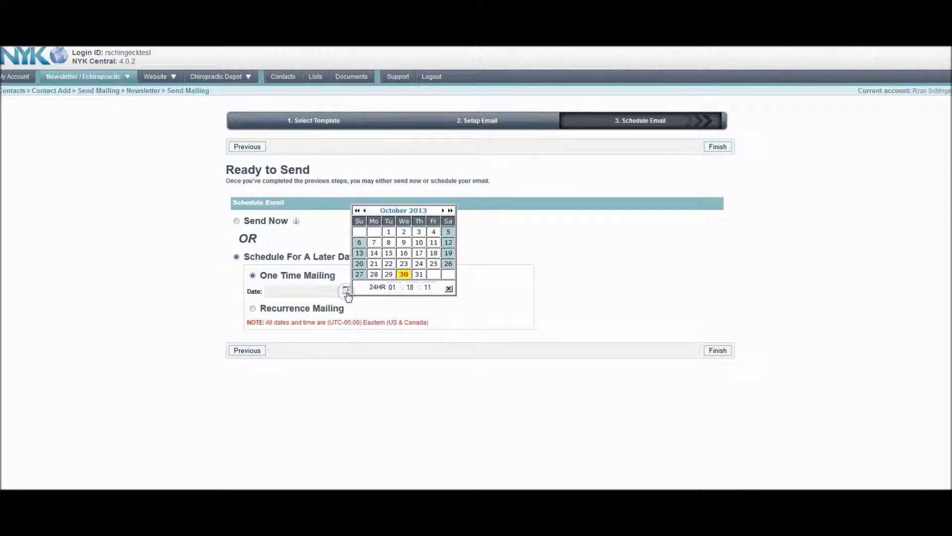
click(404, 253)
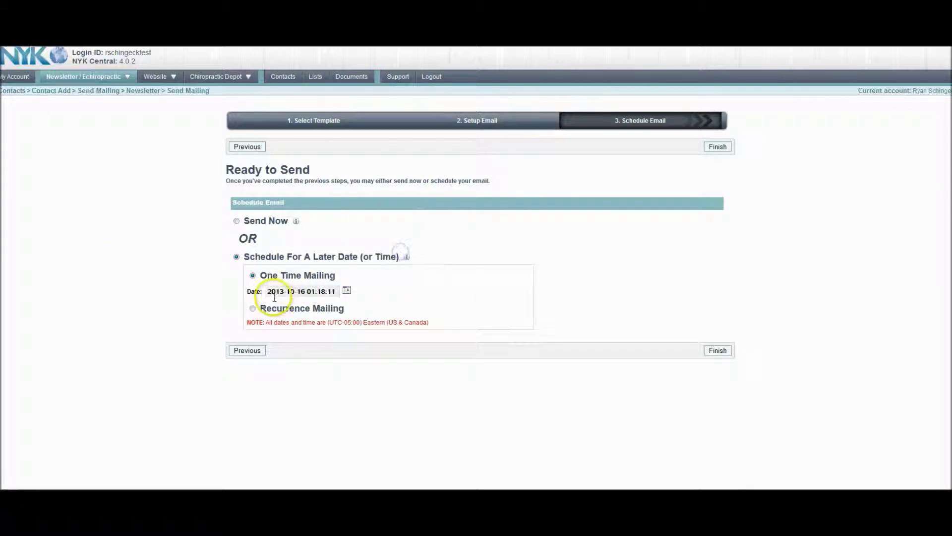
- Switch the email schedule from a one-time mailing to a recurrence mailing
click(253, 309)
mouse_move(276, 293)
mouse_down()
mouse_move(335, 292)
mouse_move(286, 294)
mouse_up()
drag(288, 294, 292, 298)
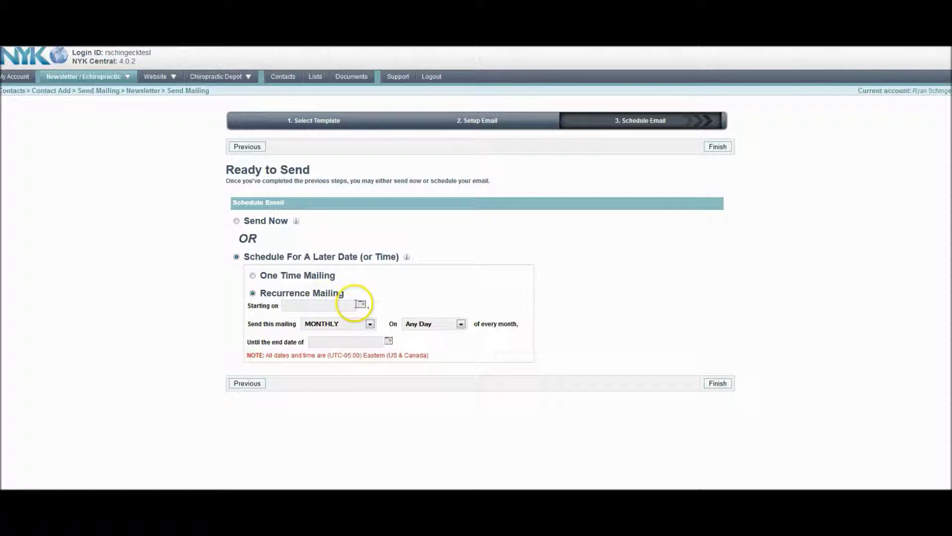
- Examine the recurrence mailing's frequency and day options along with its start and end date fields
click(334, 323)
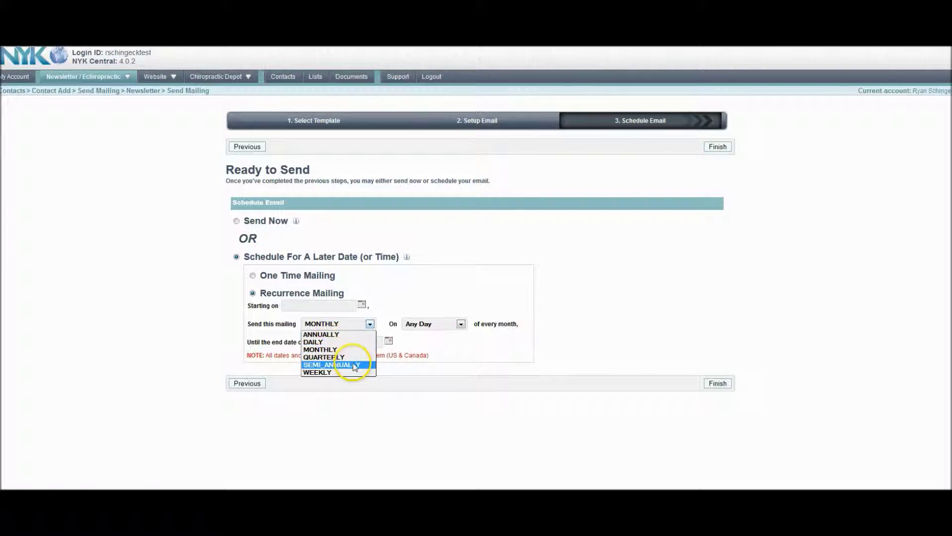
click(437, 324)
scroll(441, 379, down, 9)
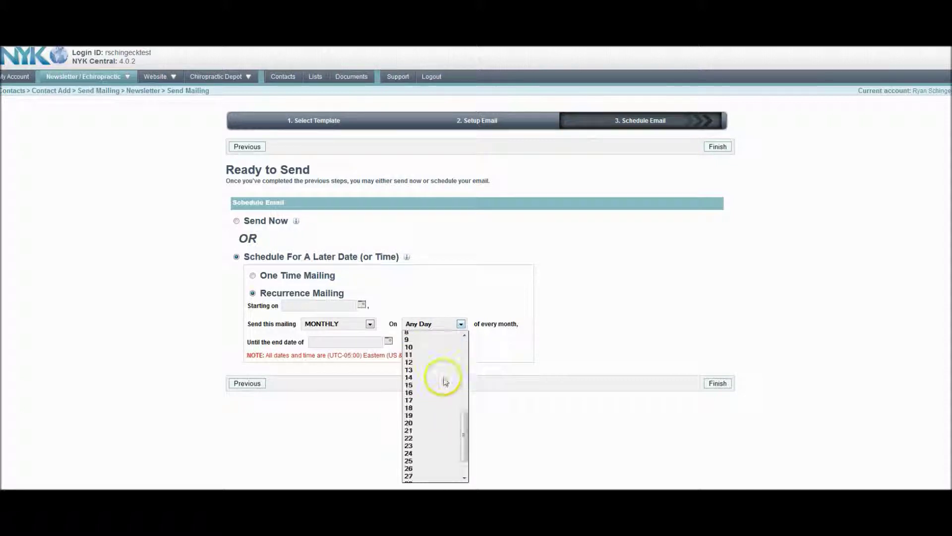
scroll(436, 424, up, 9)
click(511, 368)
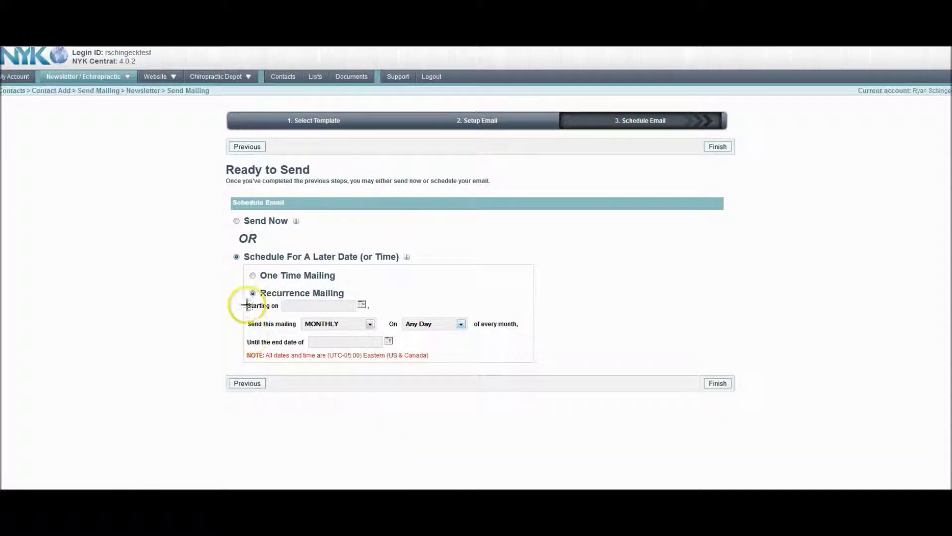
drag(245, 299, 384, 314)
drag(243, 336, 402, 346)
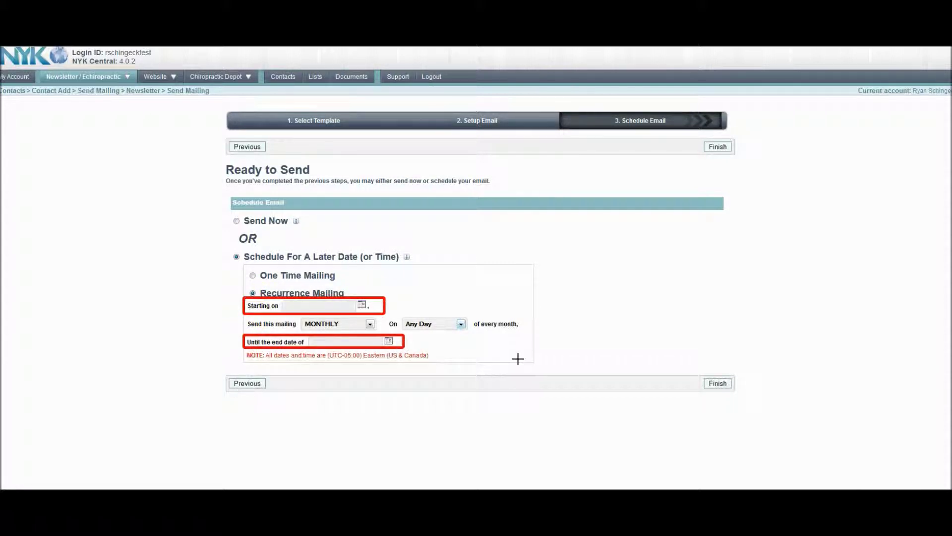
key(Escape)
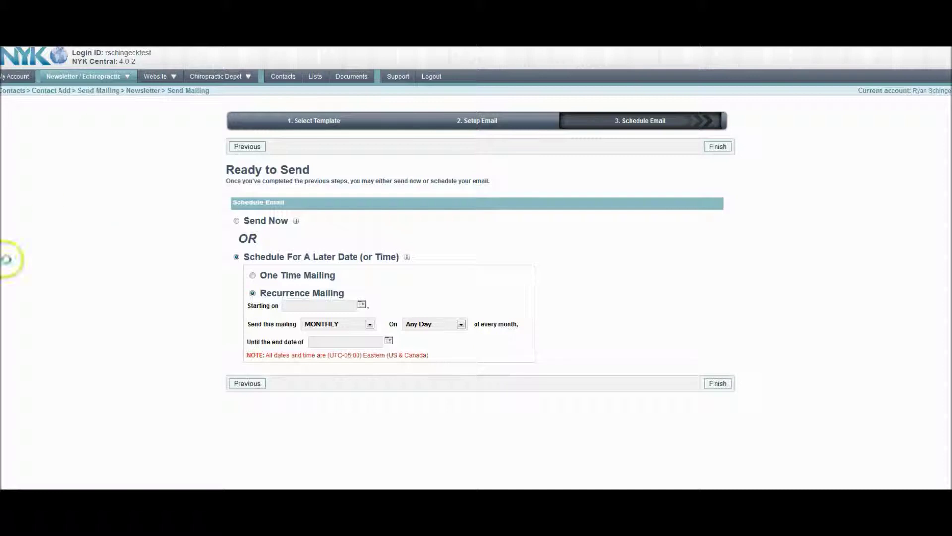
click(242, 250)
- Set the recurrence mailing to be sent annually on day 1 of November
click(346, 323)
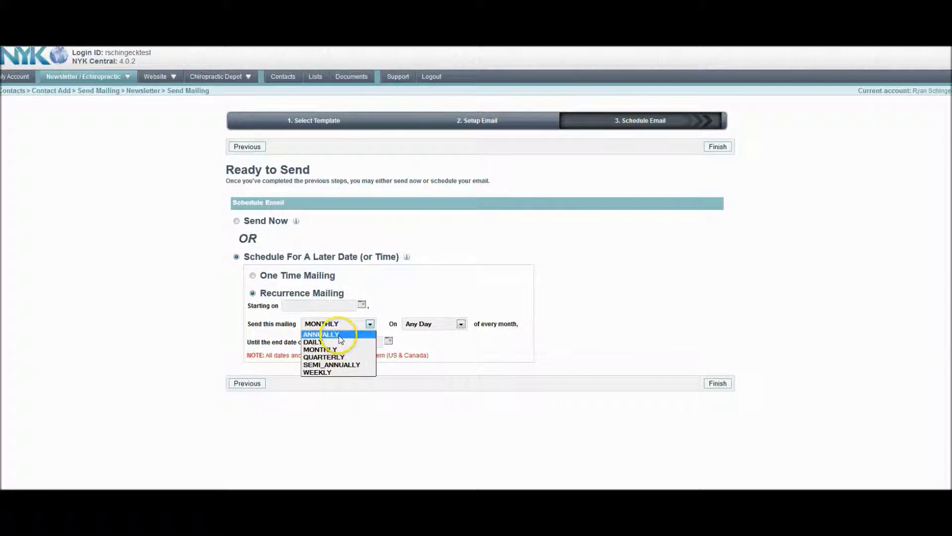
click(322, 334)
click(444, 325)
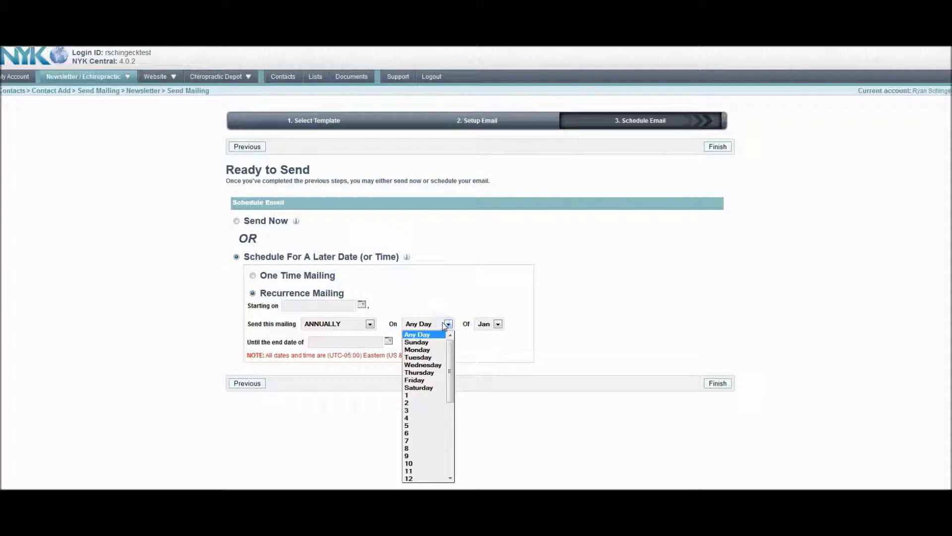
click(445, 324)
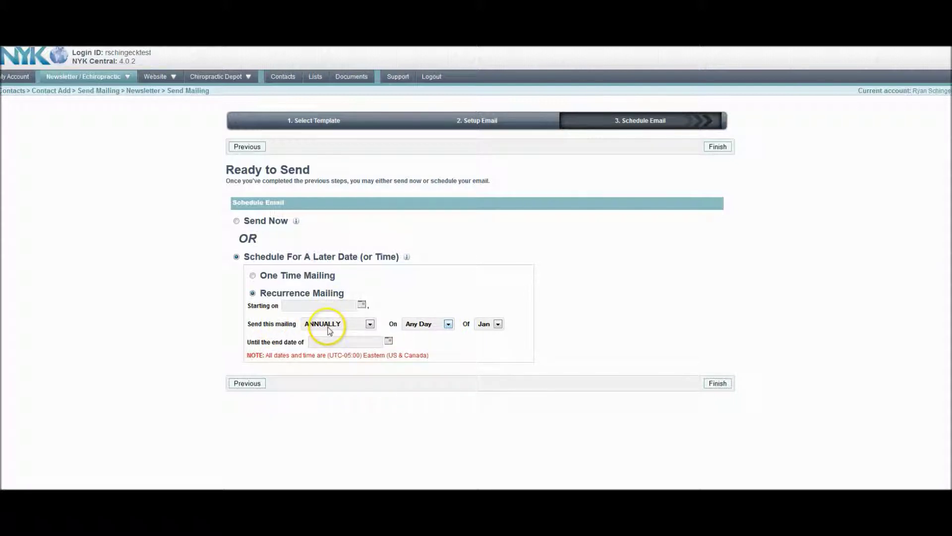
click(447, 323)
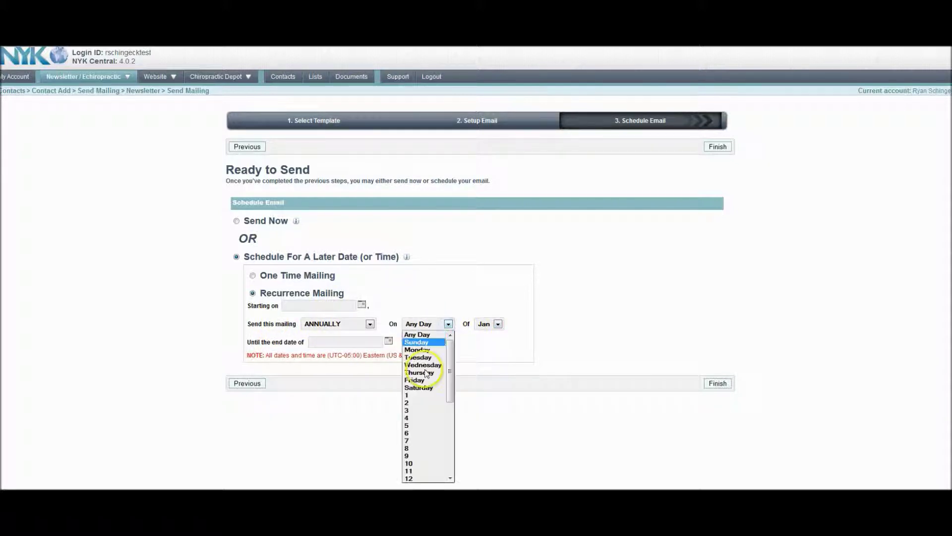
click(424, 395)
click(485, 325)
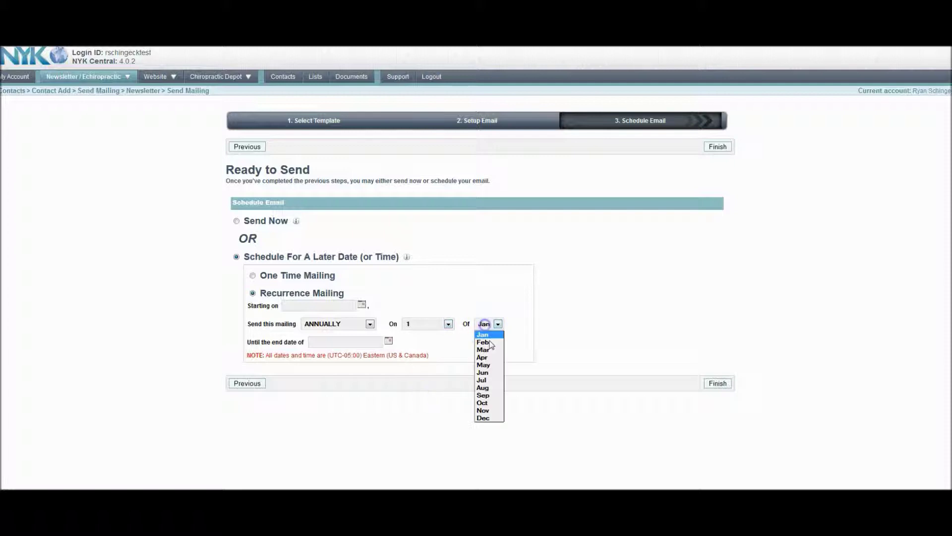
click(484, 408)
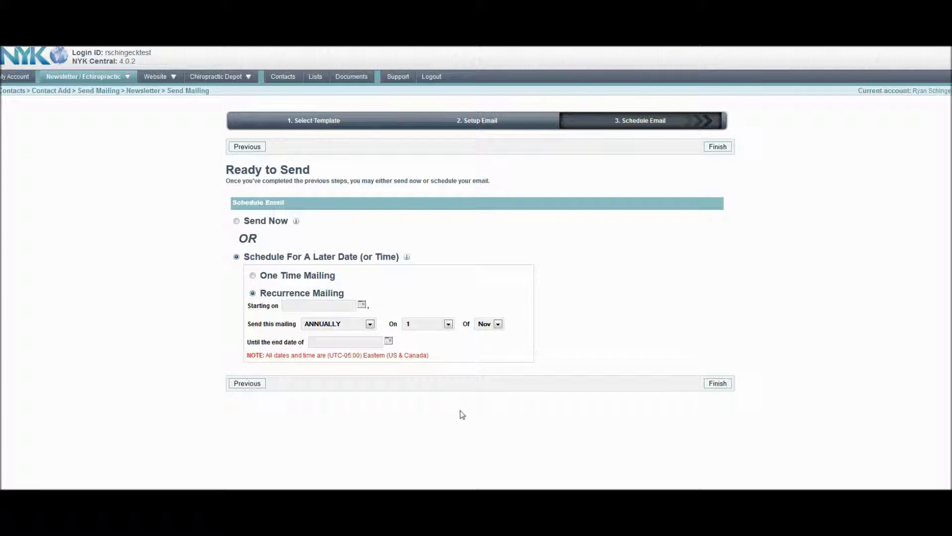
- Set the mailing to be sent now instead of on a schedule and finish it
click(236, 221)
click(719, 381)
click(462, 235)
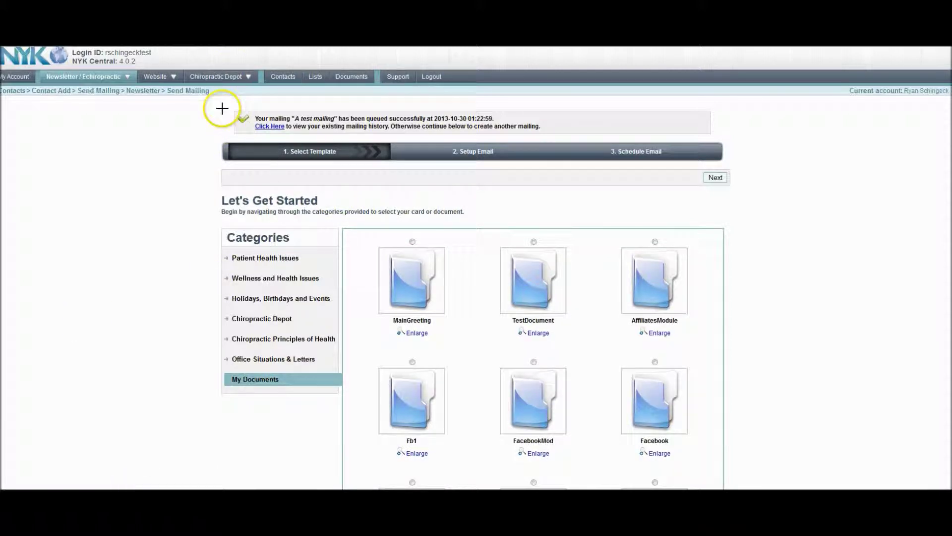
mouse_move(213, 104)
mouse_down()
mouse_move(413, 147)
mouse_move(613, 134)
mouse_up()
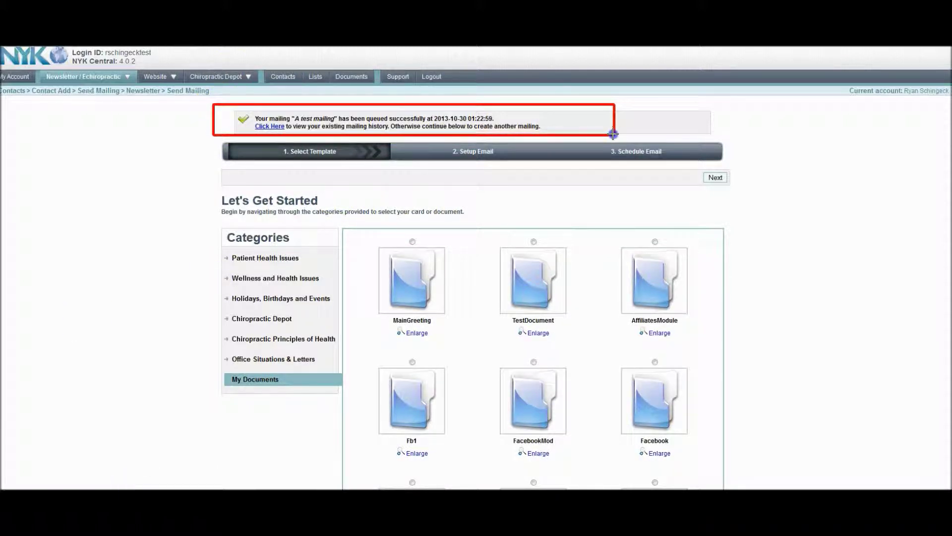